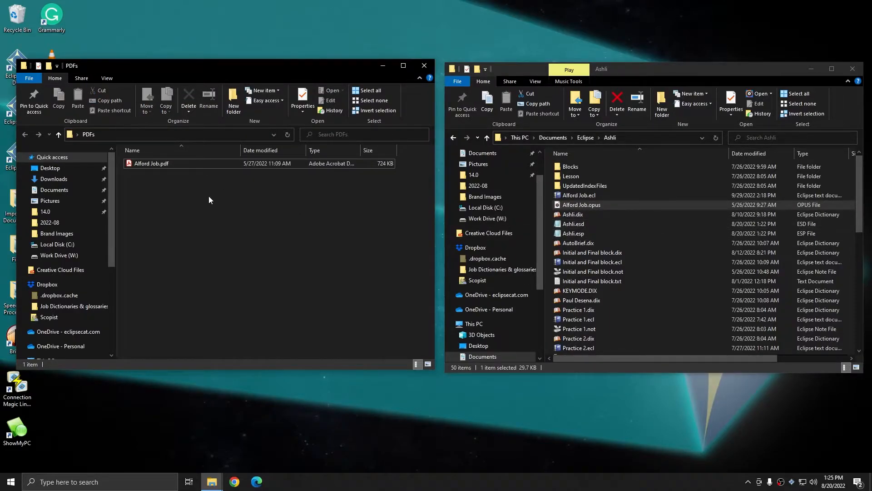
Send a copy of Alford Job.pdf to the Eclipse user folder through its Send to shortcut and select the copy there
right_click(141, 162)
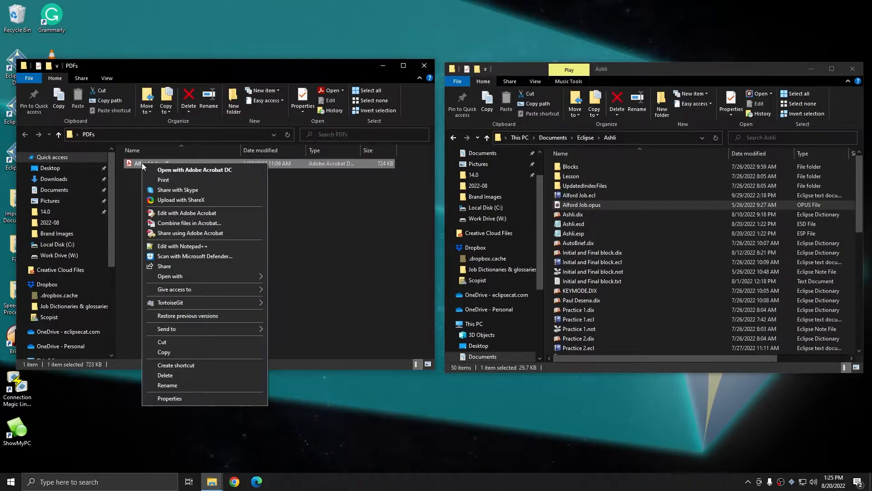
mouse_move(170, 330)
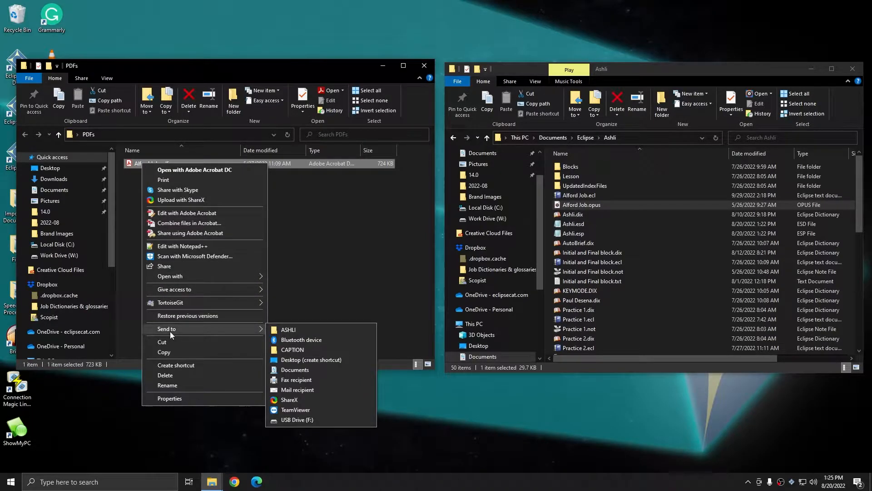
left_click(292, 332)
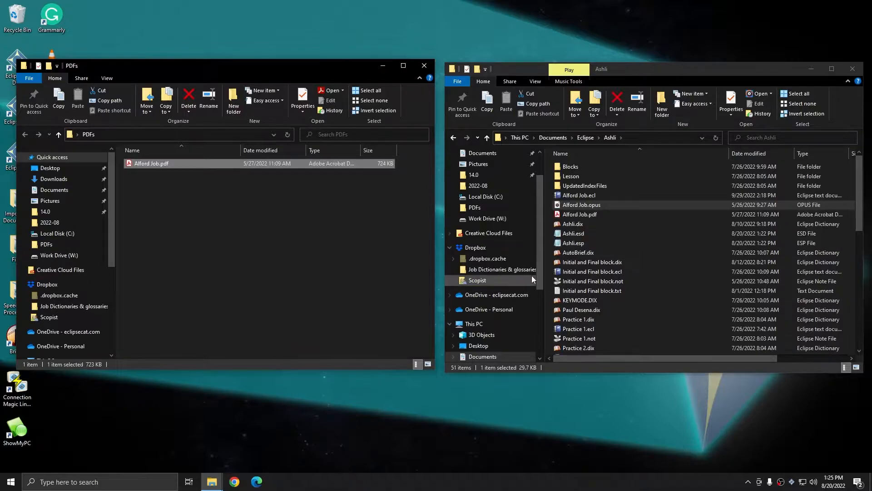
left_click(643, 216)
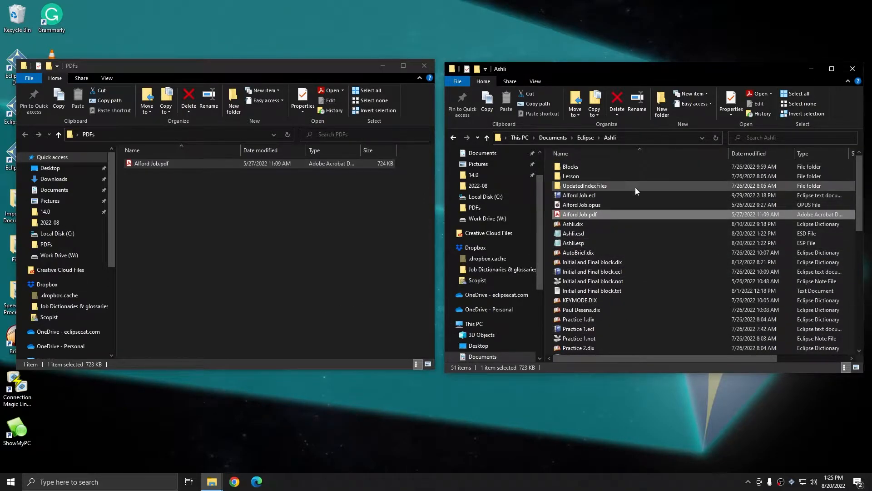
Review the Send to destinations offered for the original Alford Job.pdf, then close both folder windows
left_click(233, 271)
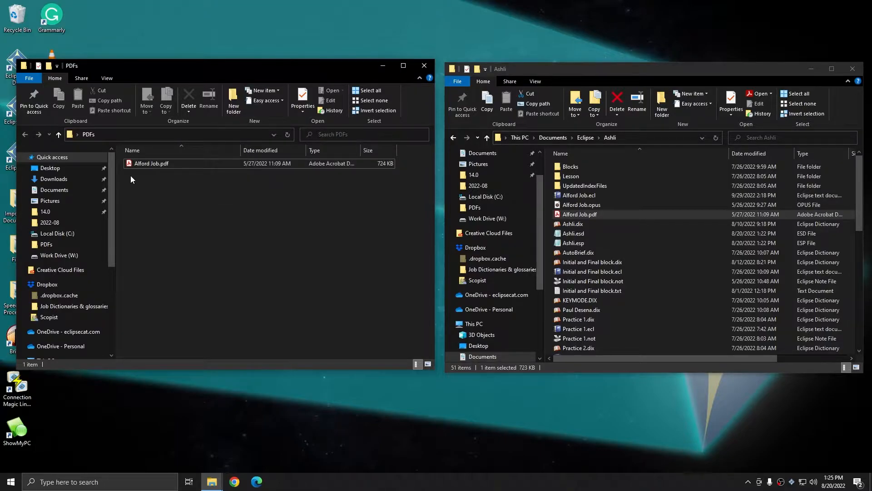
right_click(158, 164)
right_click(139, 164)
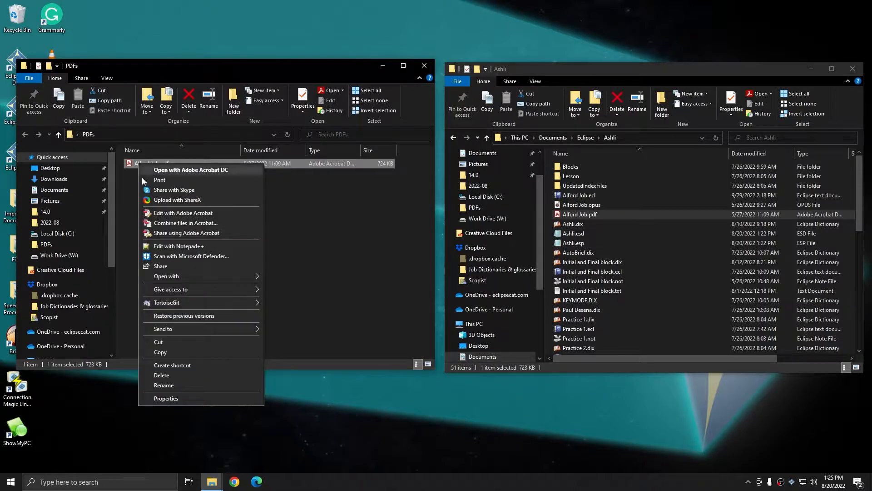
mouse_move(180, 327)
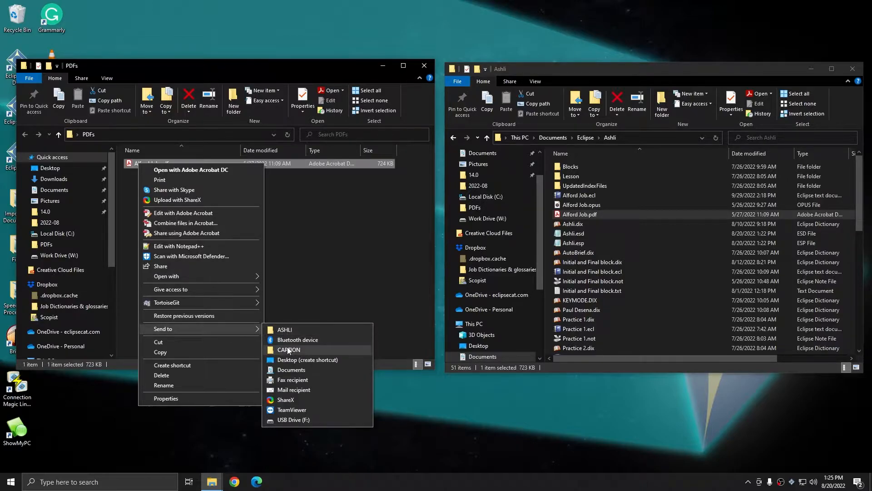
left_click(333, 214)
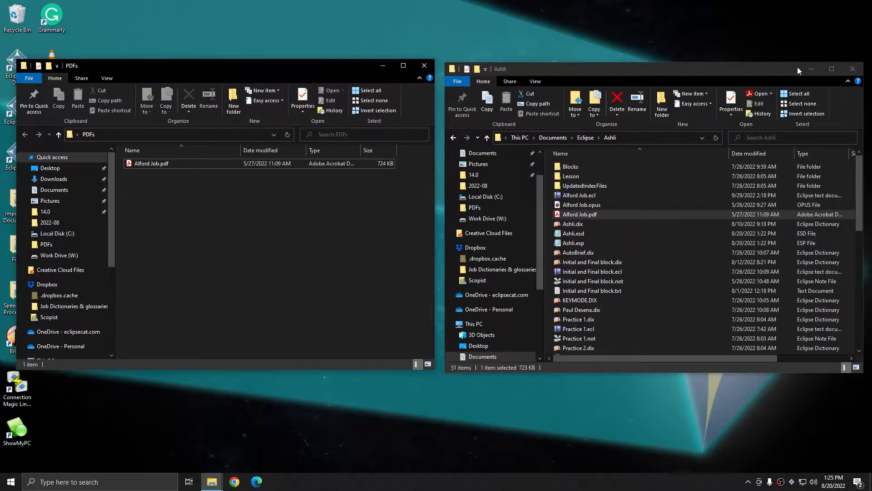
left_click(852, 68)
left_click(427, 68)
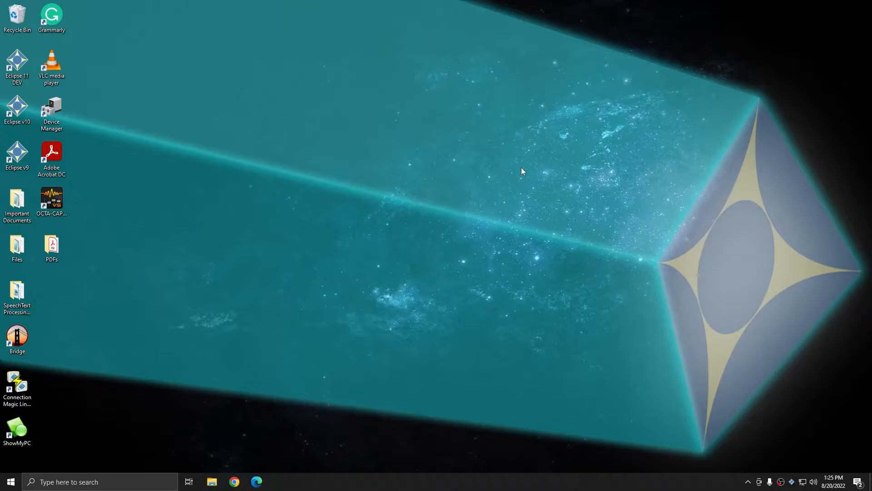
key("super")
type("run")
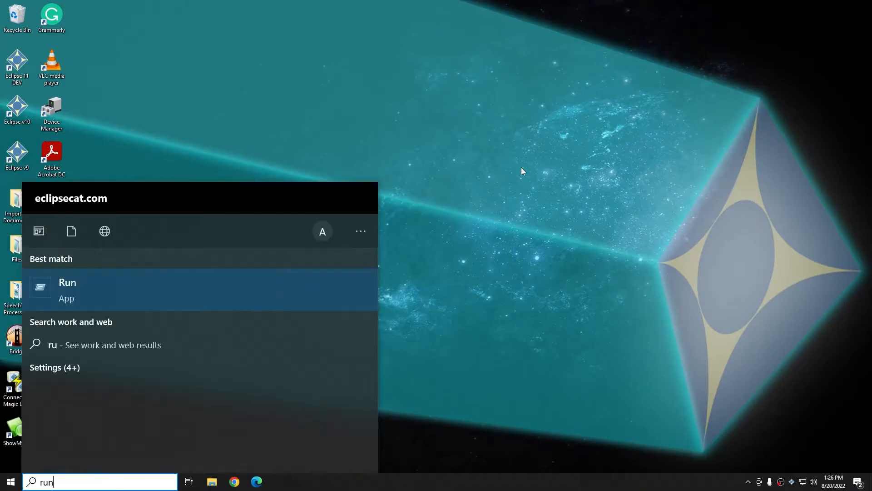
key("Return")
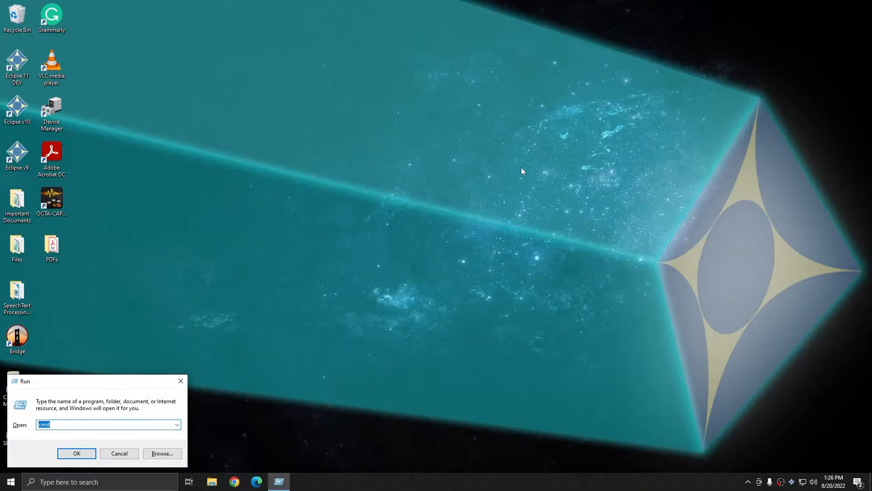
key("Return")
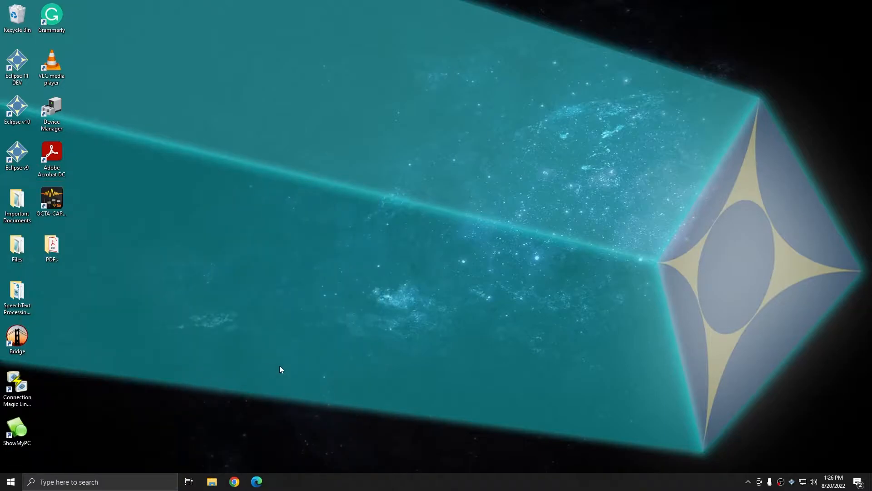
Open the Windows SendTo folder by running the command shell:sendto
key("super+r")
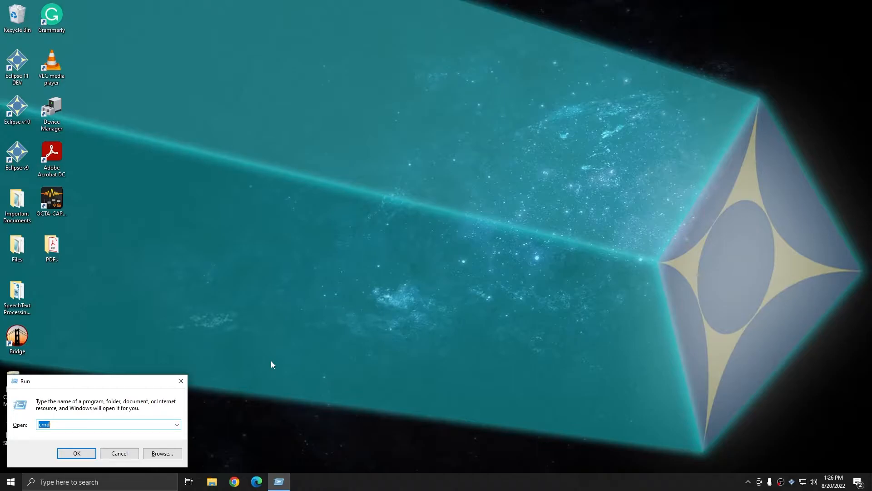
key("BackSpace")
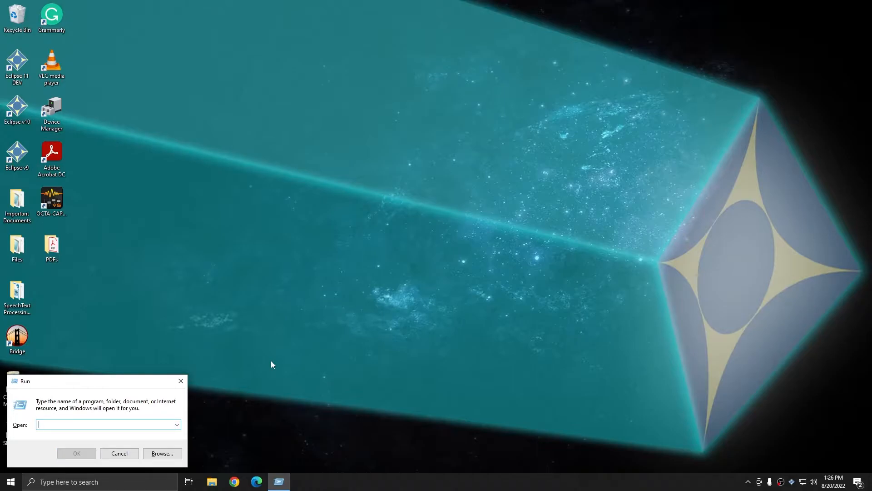
type("shell")
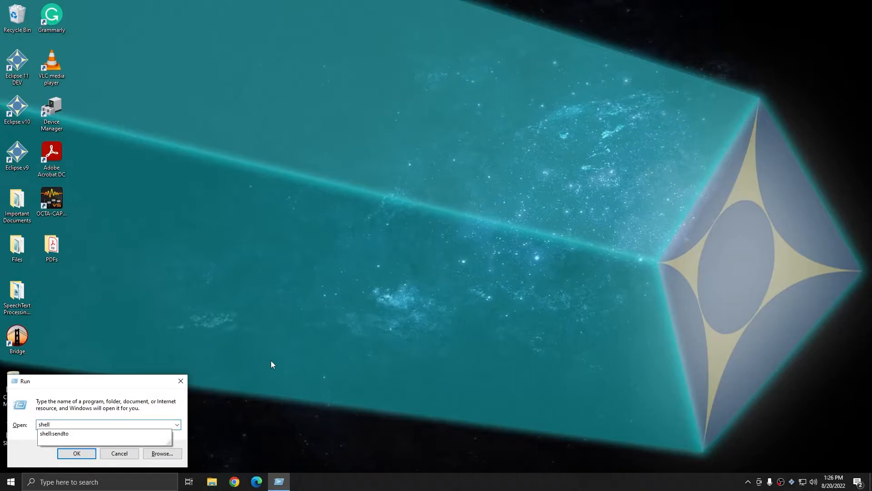
type(":sendto")
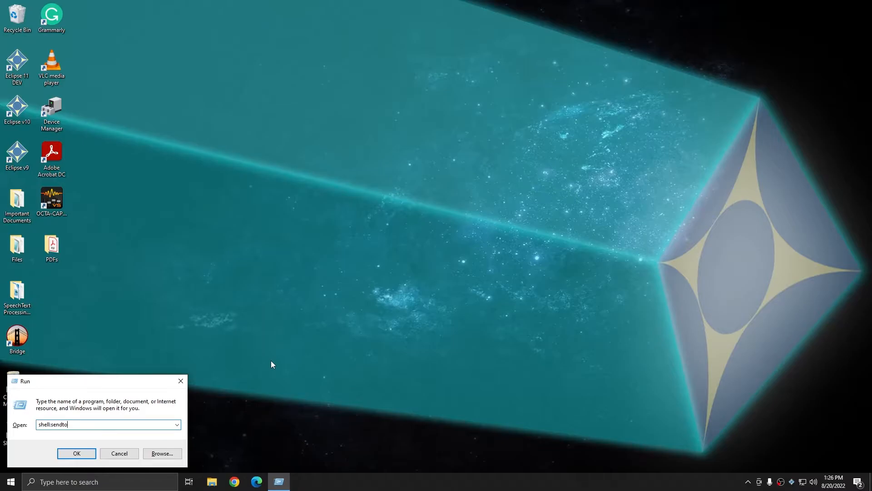
key("Return")
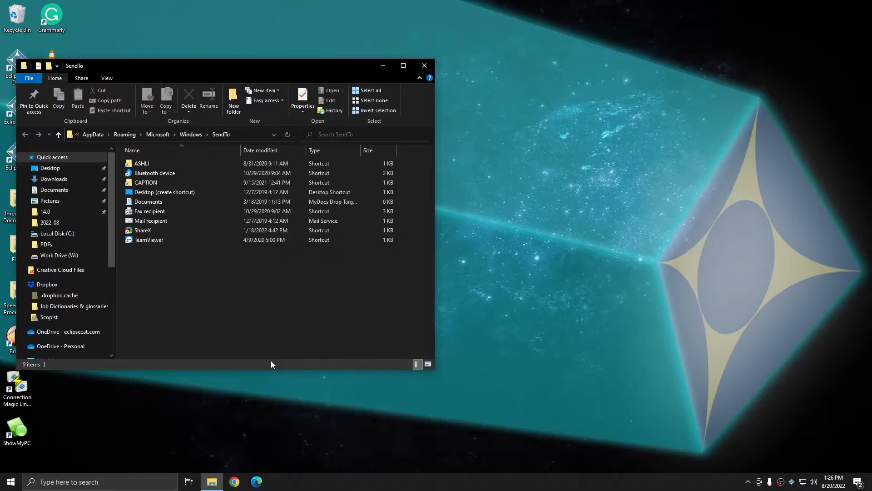
Reveal the full path of the SendTo folder to examine where it is stored
left_click(251, 136)
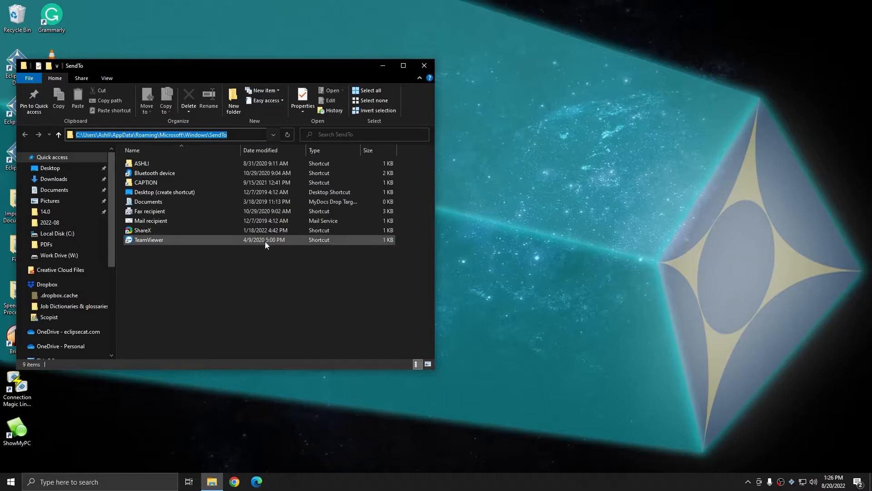
left_click(268, 273)
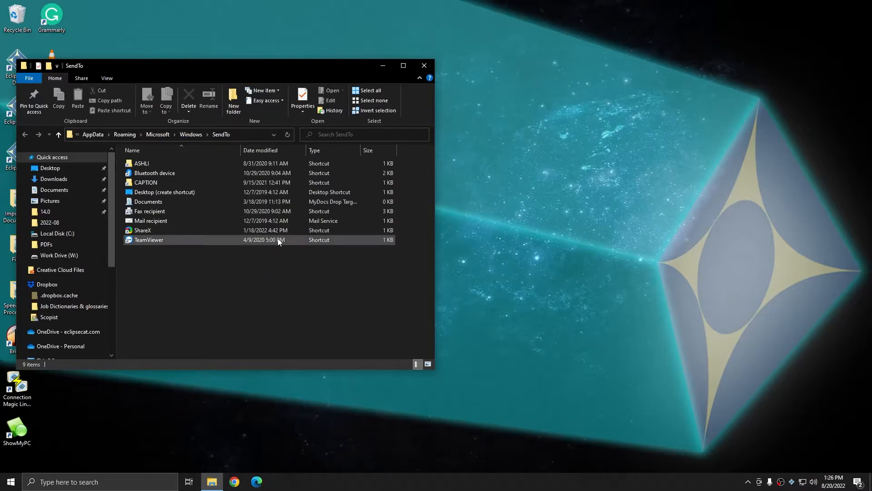
left_click(255, 137)
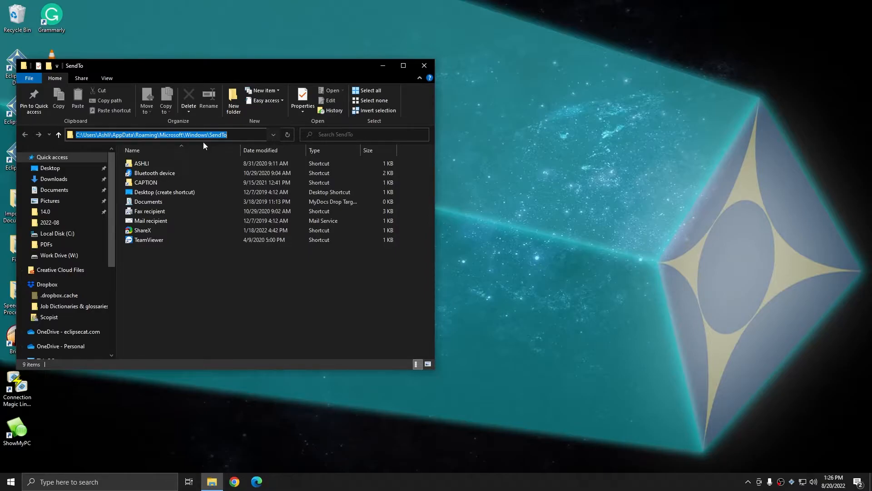
left_click(198, 295)
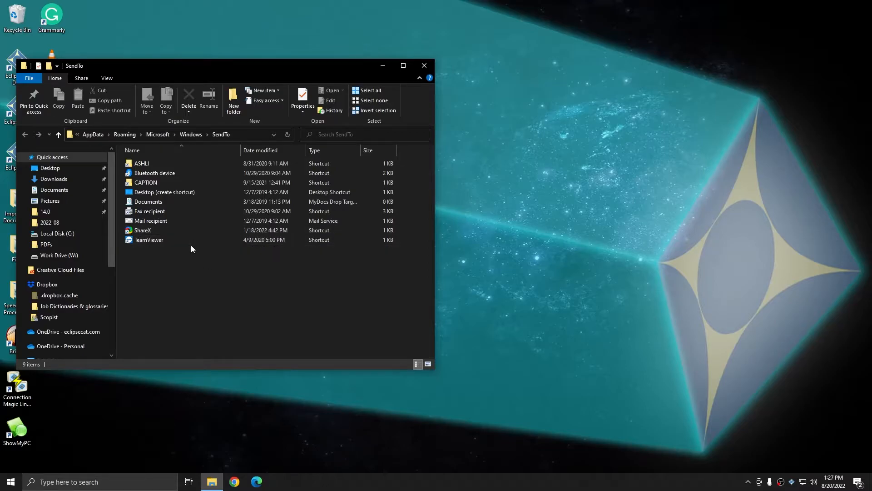
Run the shell:sendto command again to demonstrate opening the SendTo folder
key("super+r")
left_click(54, 426)
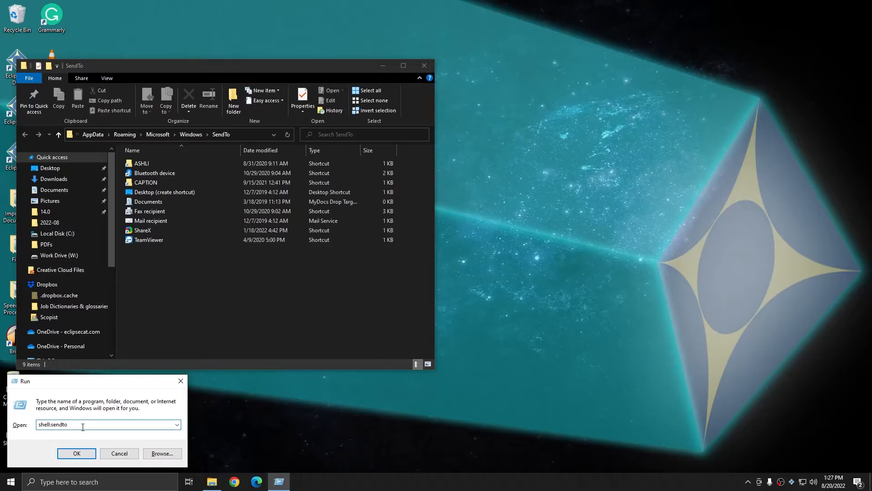
key("Return")
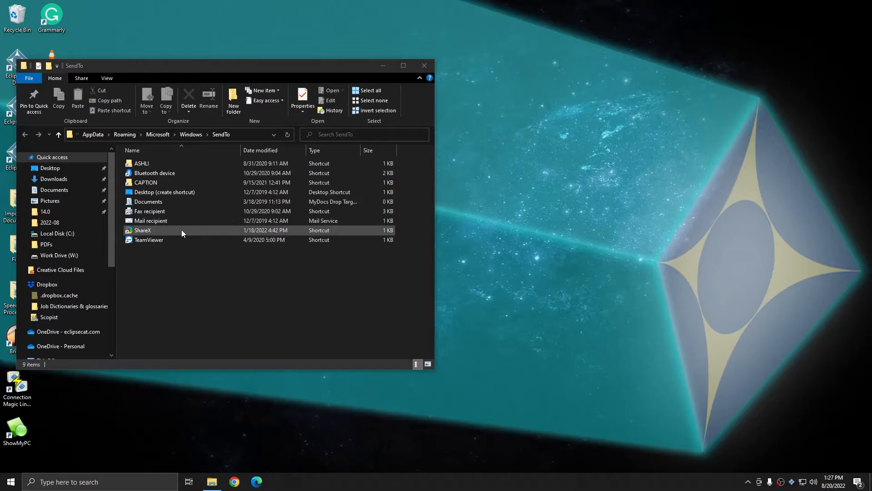
right_click(154, 187)
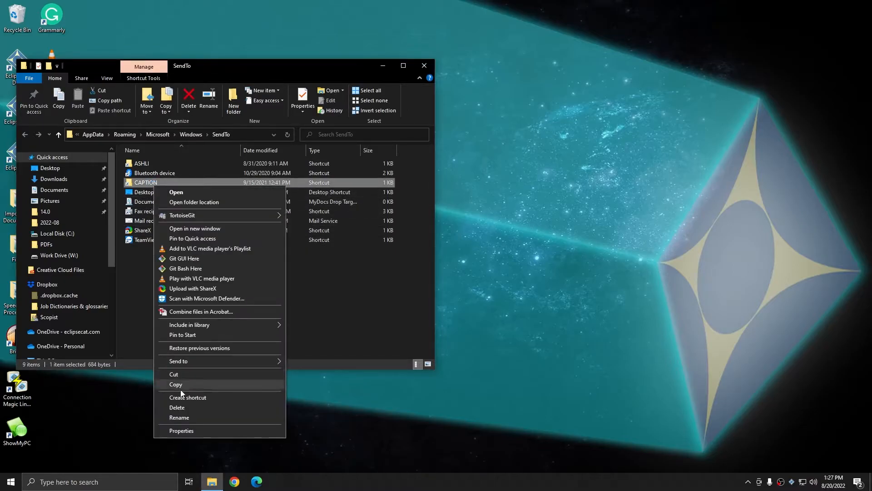
left_click(313, 336)
left_click(306, 330)
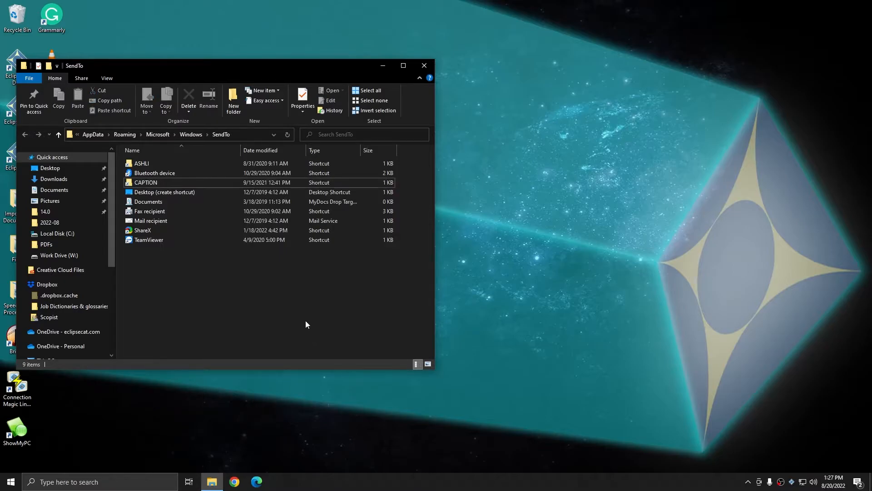
Start a new shortcut in the SendTo folder and set its target to the Scopist folder inside Dropbox
right_click(196, 275)
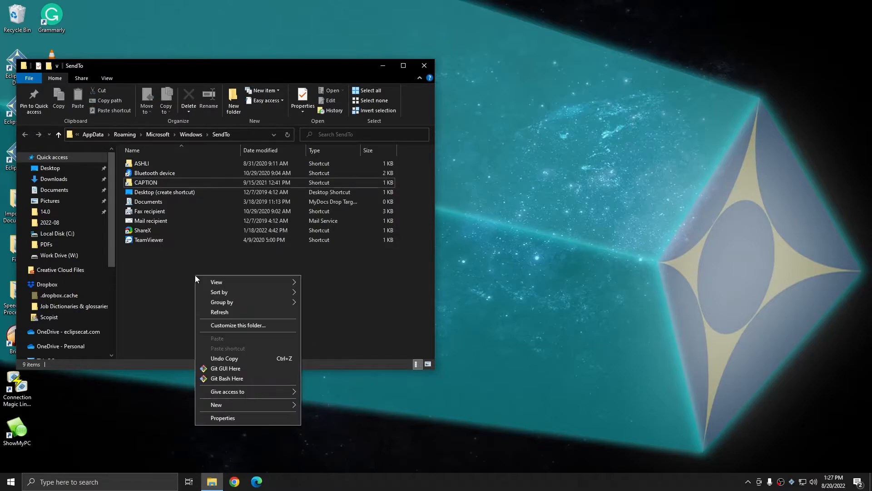
mouse_move(235, 403)
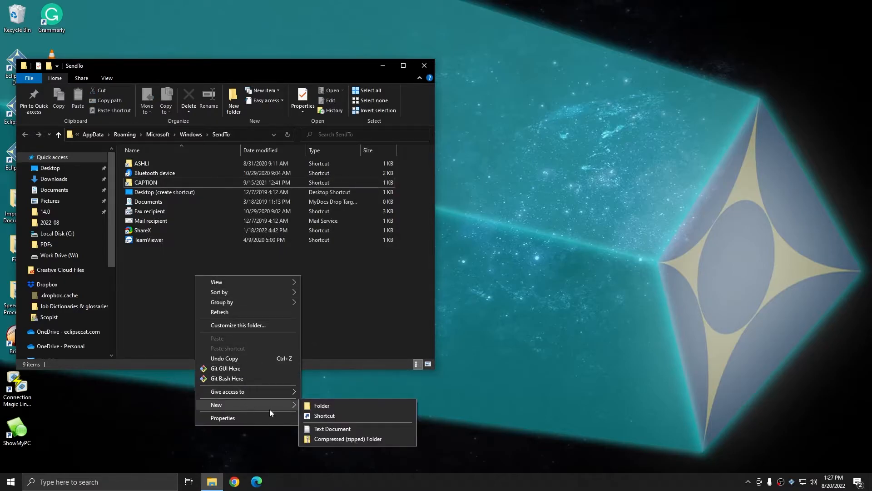
left_click(321, 417)
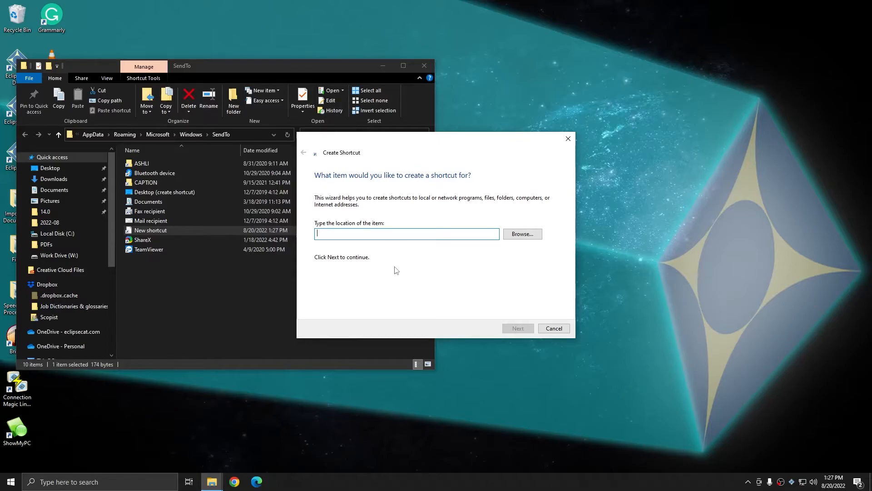
left_click(524, 234)
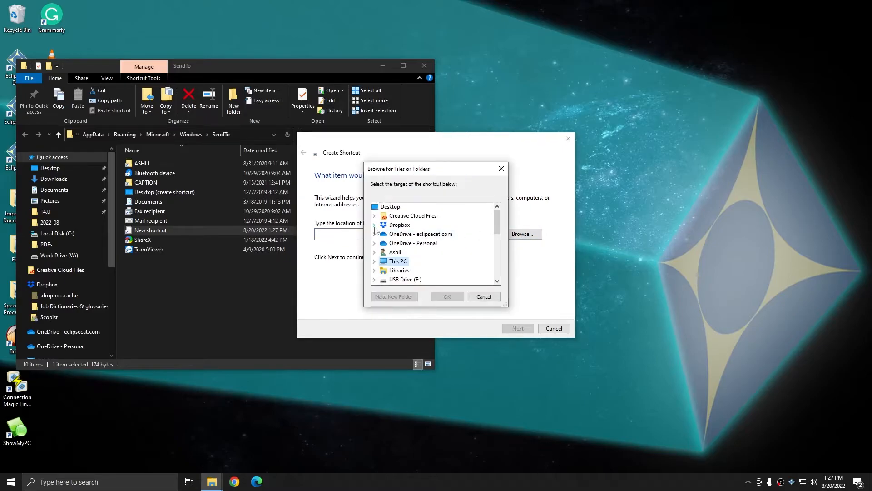
left_click(374, 225)
double_click(405, 253)
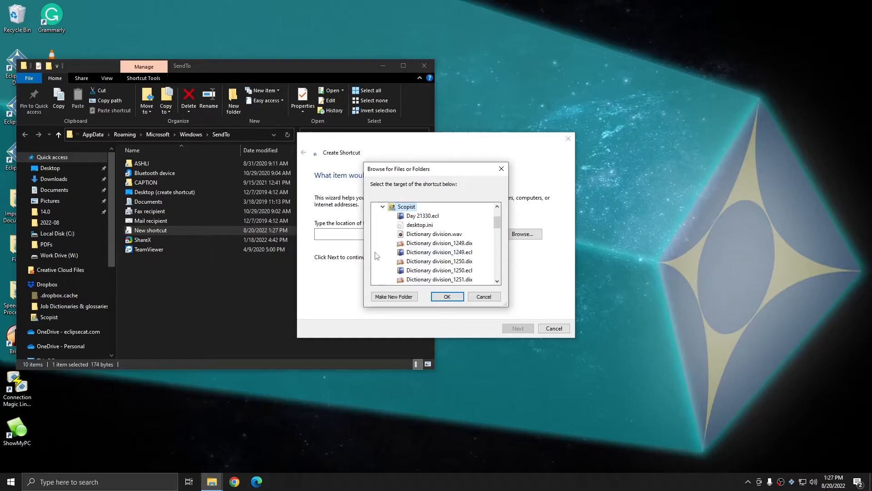
left_click(446, 296)
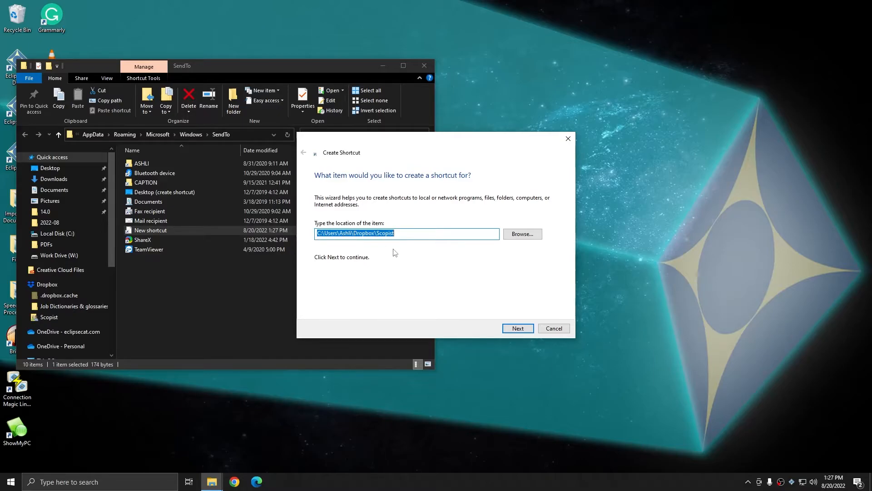
left_click(412, 235)
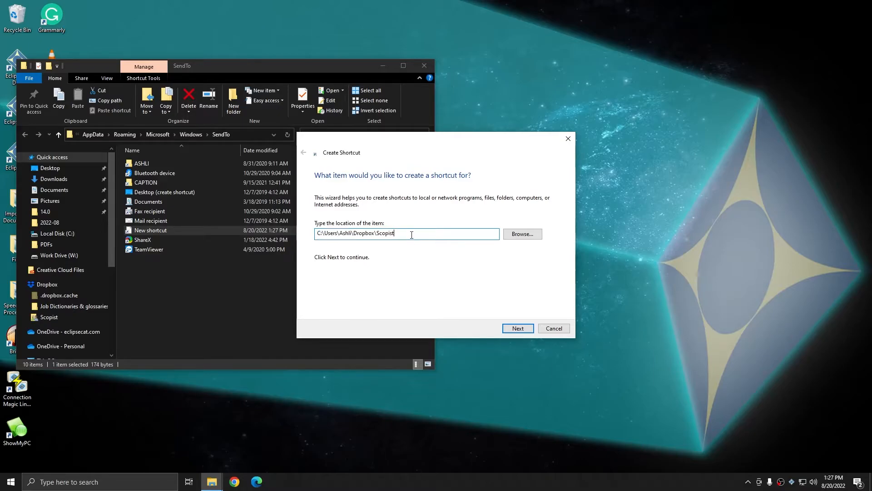
left_click(516, 332)
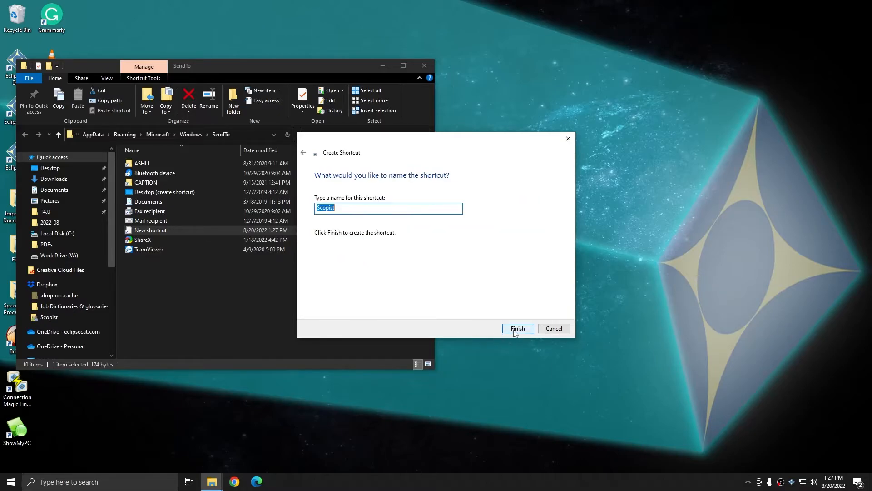
Name the new shortcut "Scopist (Dropbox)", finish creating it, and open it to check its target folder
left_click(372, 211)
type("(Dropbox")
left_click(519, 329)
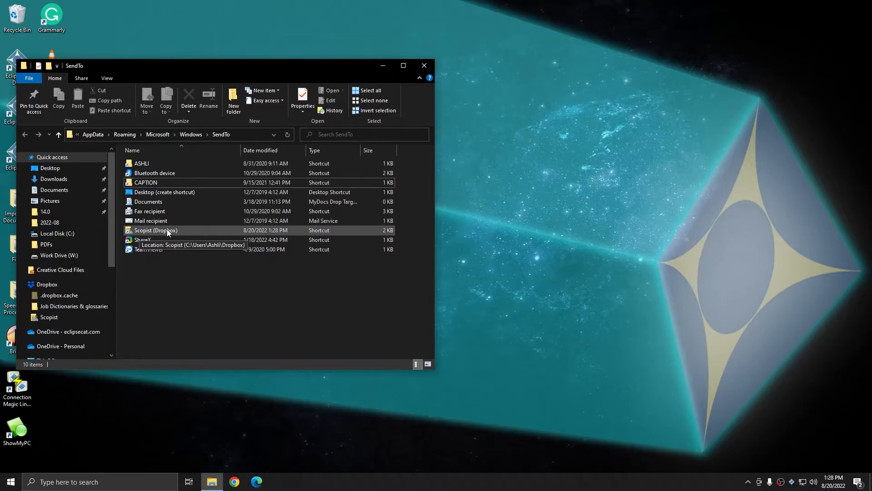
double_click(168, 231)
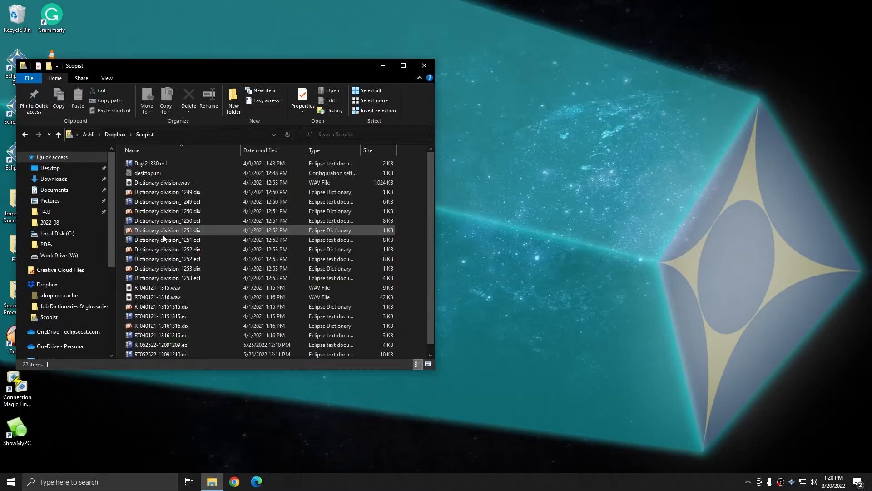
Reveal the full path of the Scopist folder to examine its location, and close the folder window
left_click(93, 136)
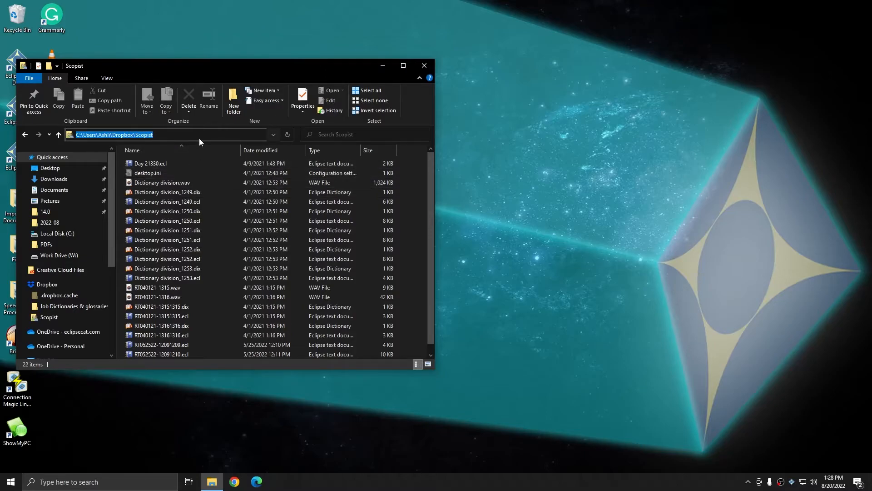
left_click(427, 65)
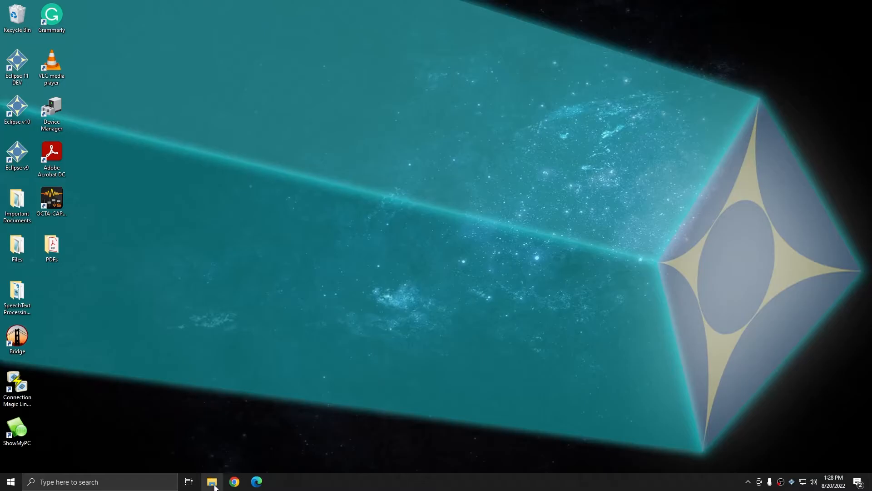
Open a new File Explorer window and browse to the user's own folder inside Documents > Eclipse
key("super+e")
double_click(157, 212)
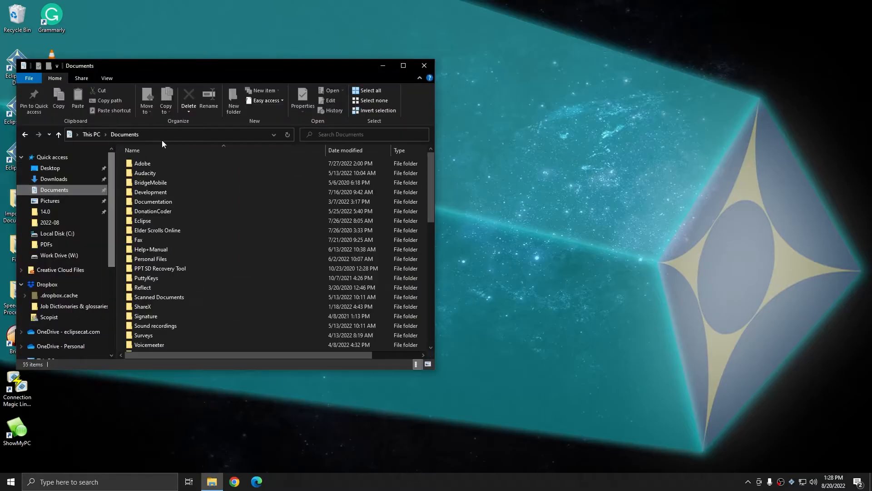
scroll(175, 280, "down", 1)
double_click(150, 193)
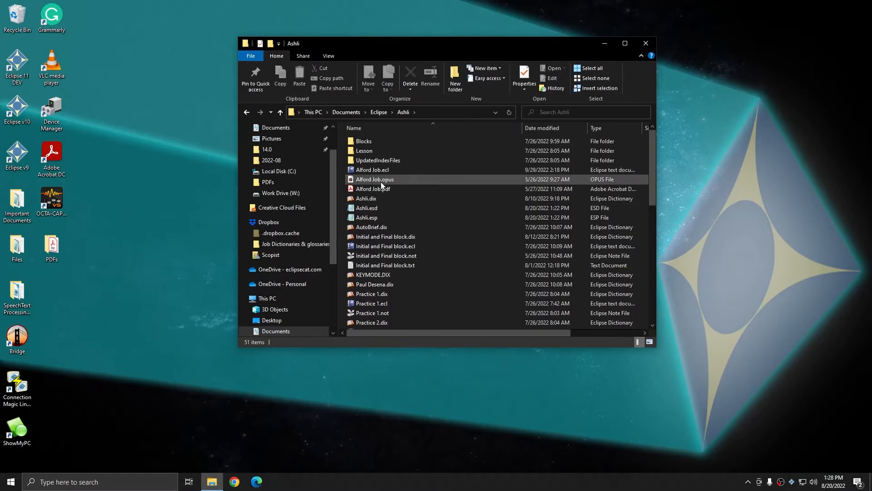
Send the Alford Job .ecl, .opus and .pdf files together to the Scopist (Dropbox) destination
left_click(377, 170)
left_click(382, 188, "shift")
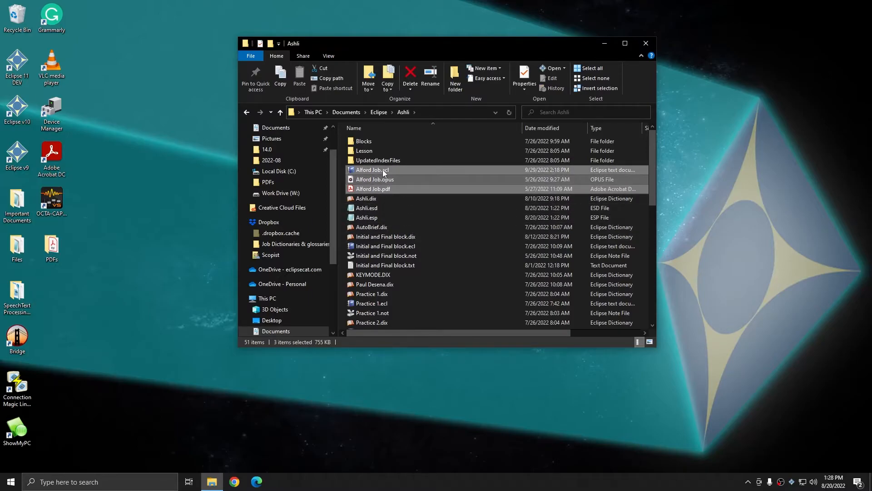
right_click(376, 177)
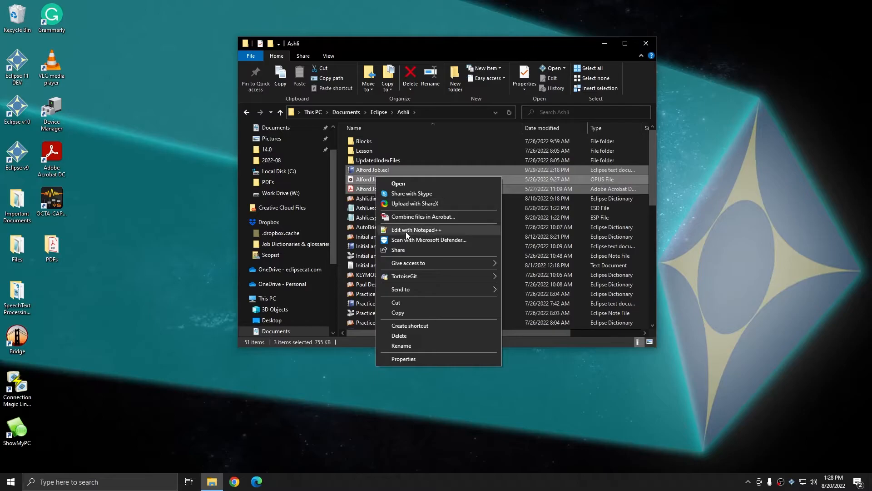
mouse_move(408, 288)
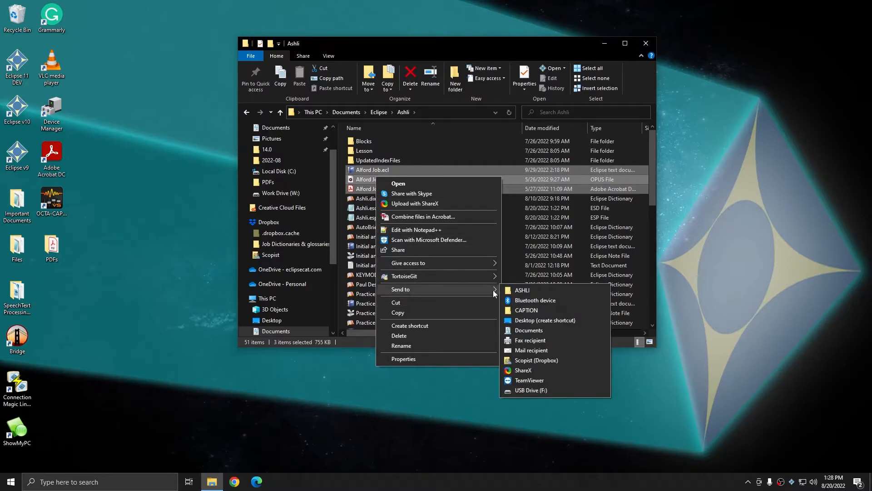
left_click(530, 363)
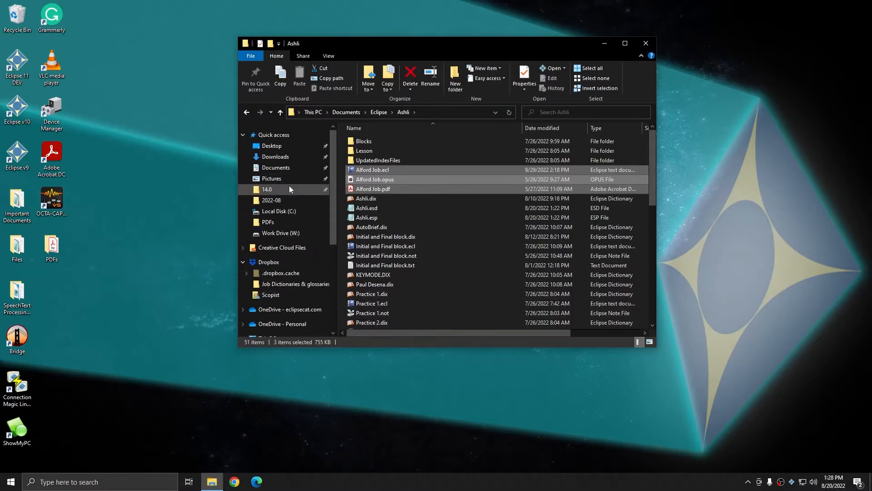
Open the Scopist folder in Dropbox and select the three Alford Job files to check the copies
left_click(264, 296)
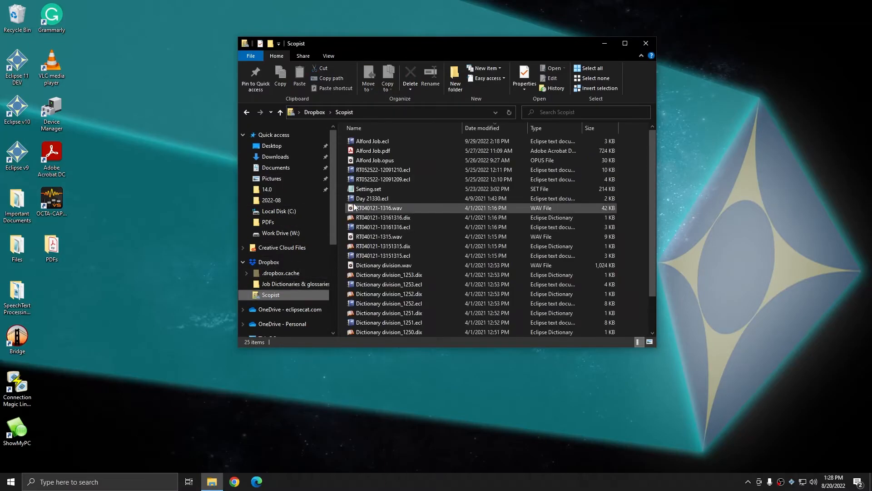
left_click(386, 141)
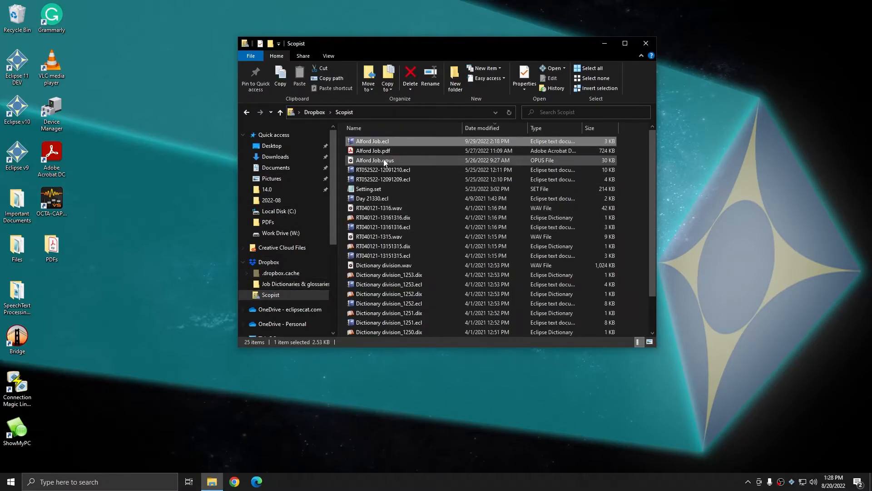
left_click(384, 162, "shift")
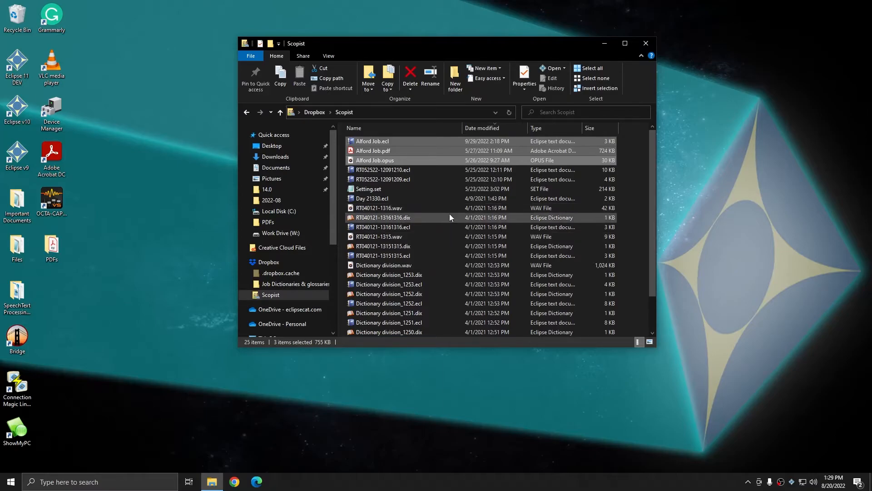
Send the Files folder on the desktop to the Scopist (Dropbox) destination
right_click(23, 248)
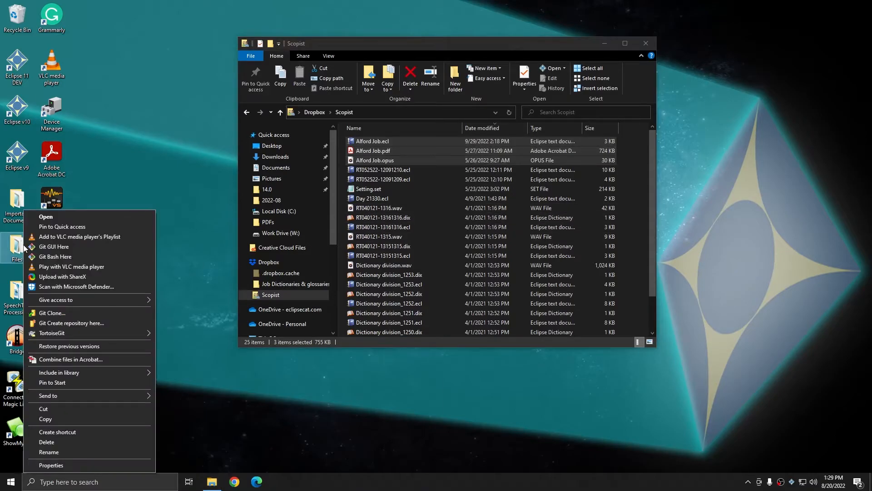
left_click(200, 191)
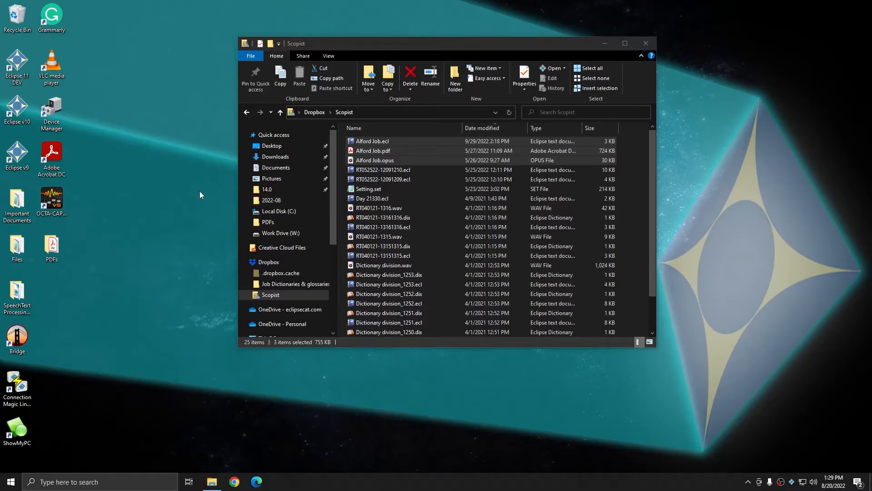
left_click(23, 249)
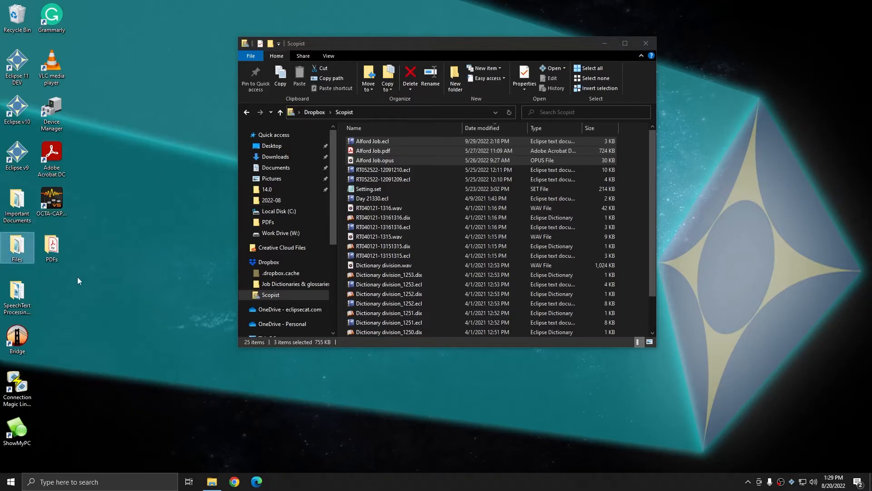
right_click(16, 249)
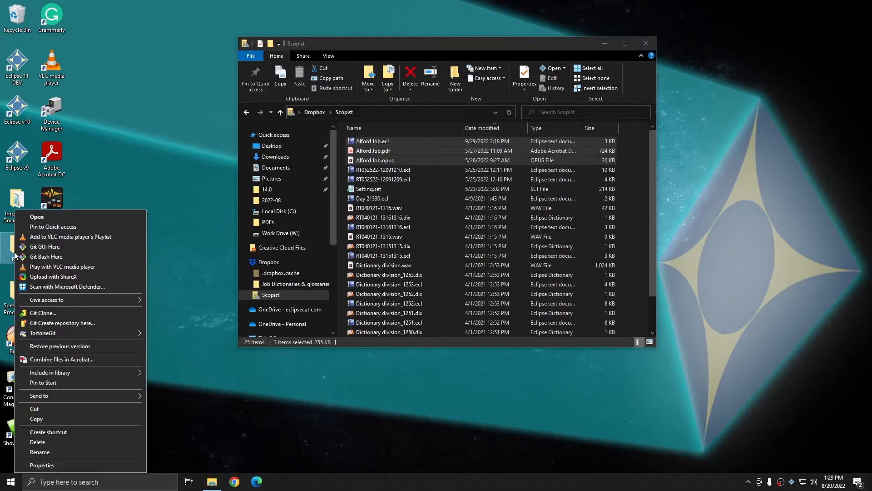
mouse_move(73, 397)
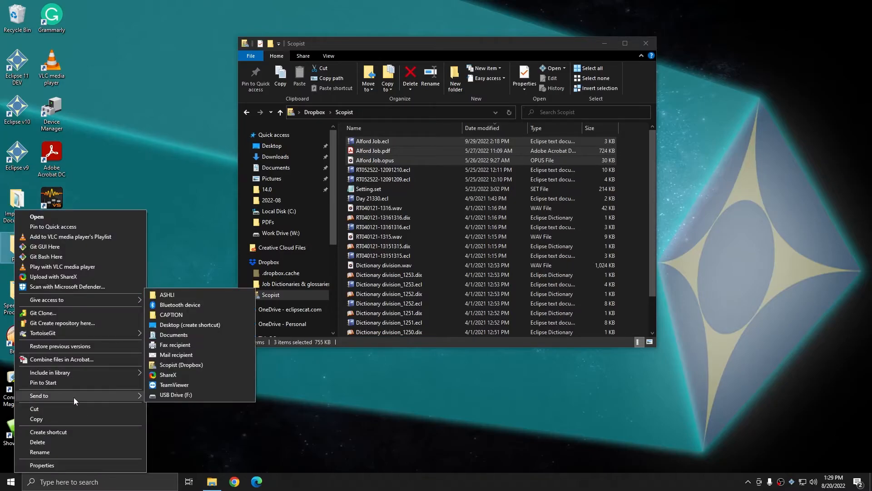
left_click(176, 366)
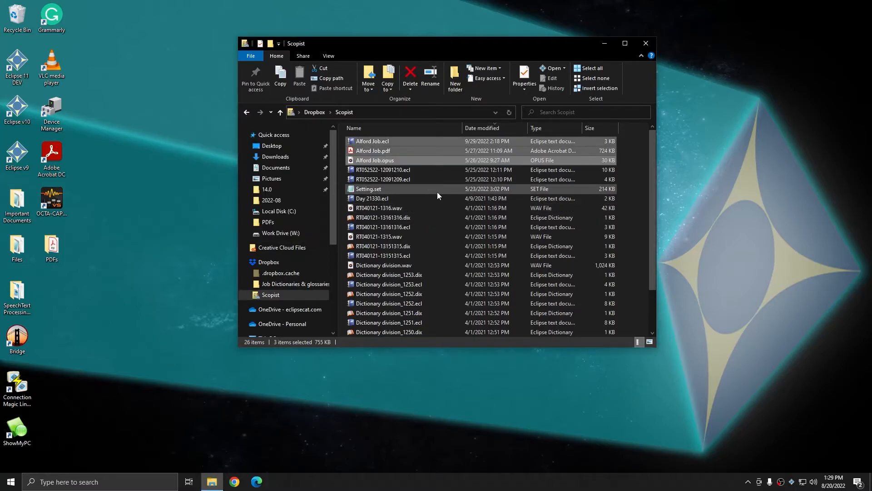
Sort the contents of the Scopist folder by name
right_click(446, 185)
left_click(463, 220)
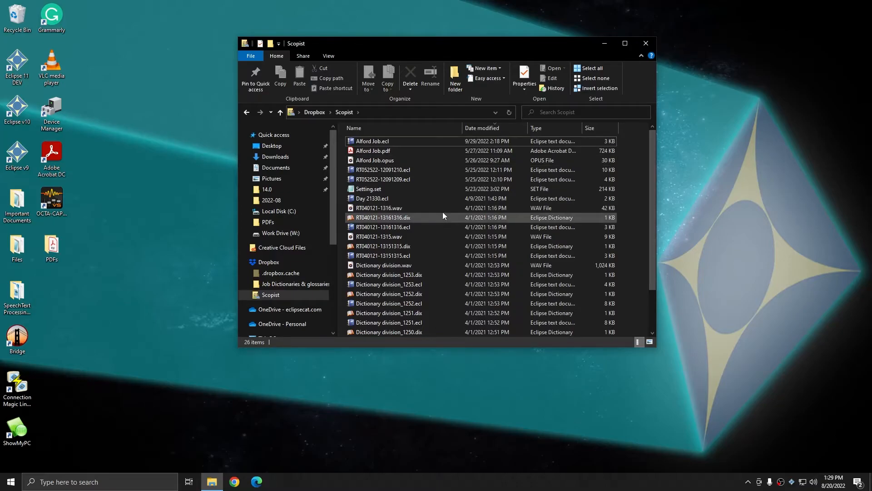
left_click(438, 130)
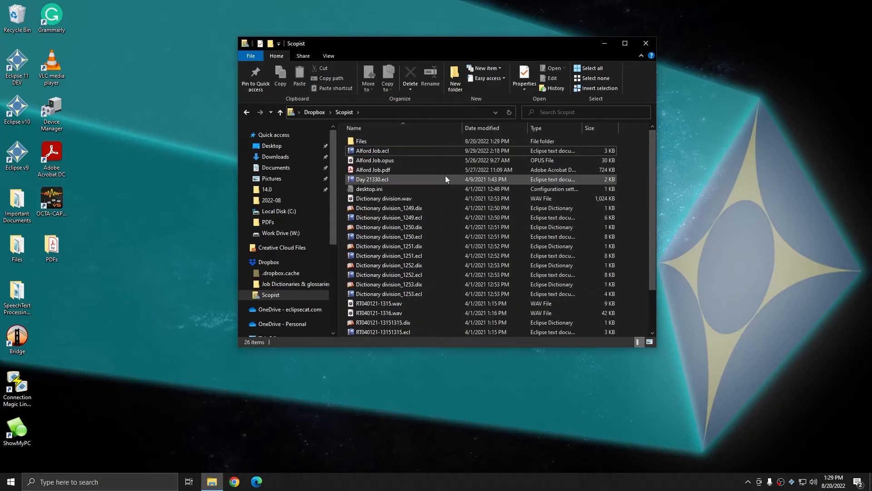
Open the copied Files folder to check its contents, and return to the Scopist folder
left_click(379, 151)
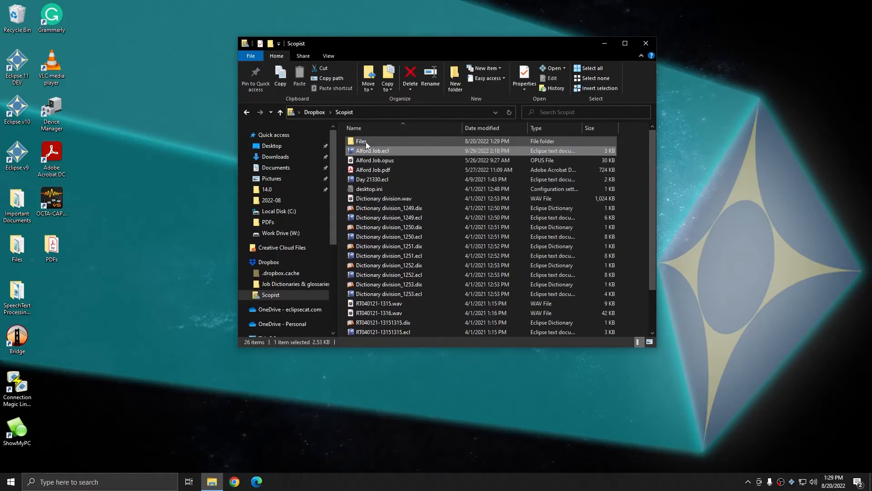
double_click(366, 142)
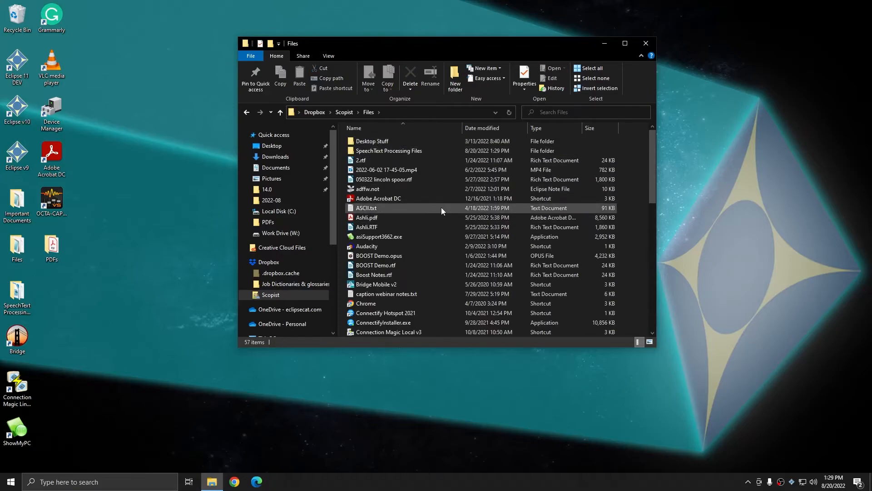
key("alt+Left")
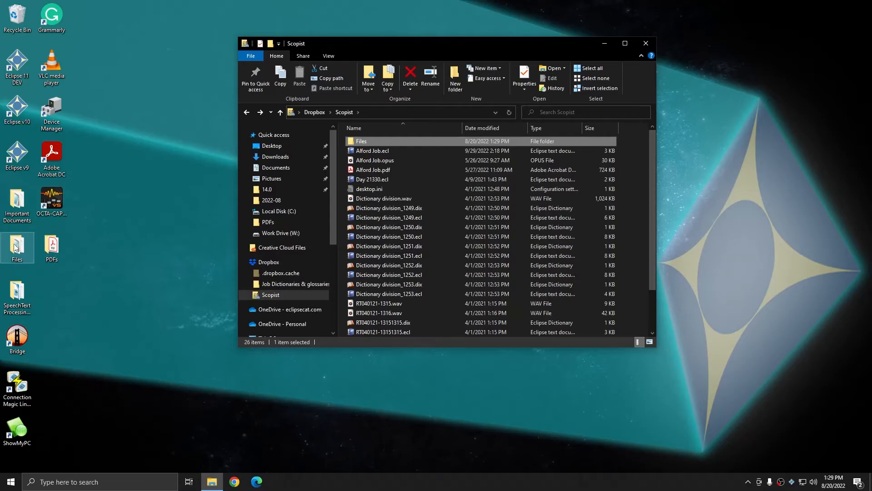
Send the desktop PDFs folder to the Scopist (Dropbox) destination and select its copy in the Scopist folder
right_click(59, 250)
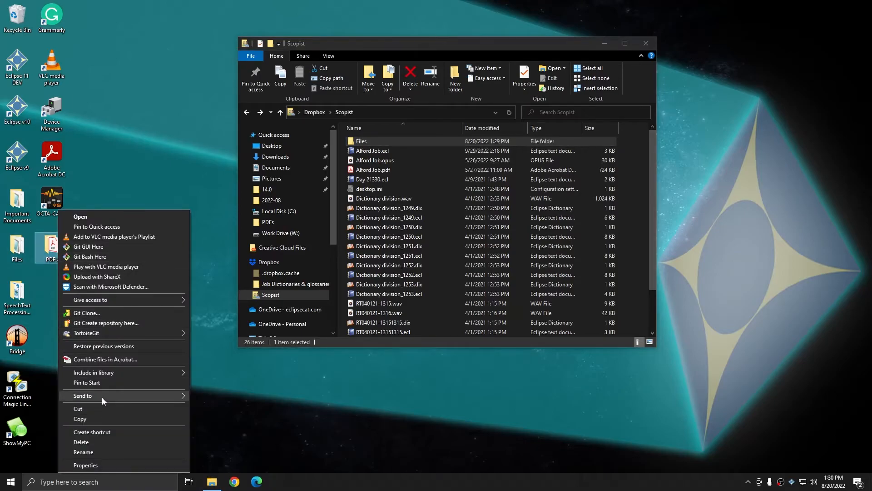
mouse_move(102, 397)
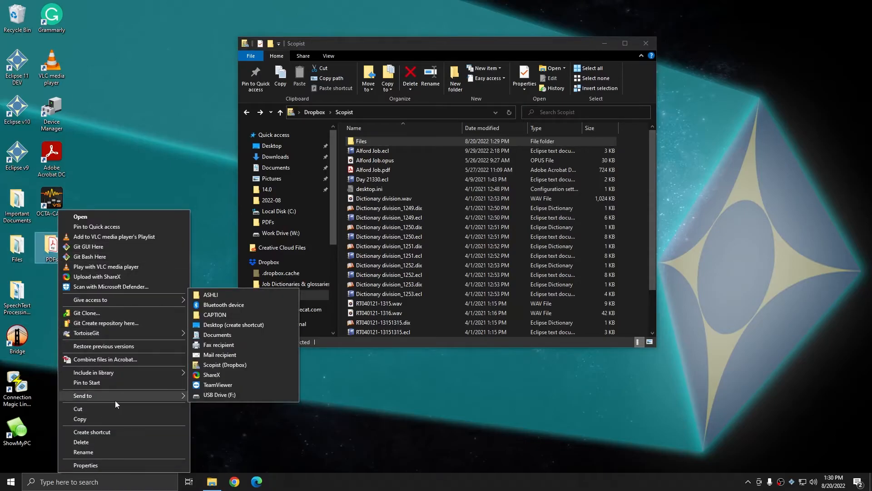
left_click(224, 364)
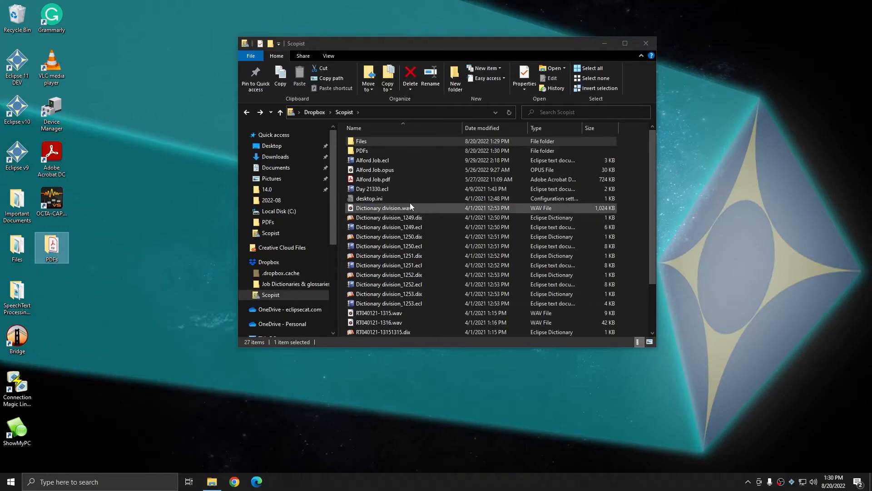
left_click(371, 152)
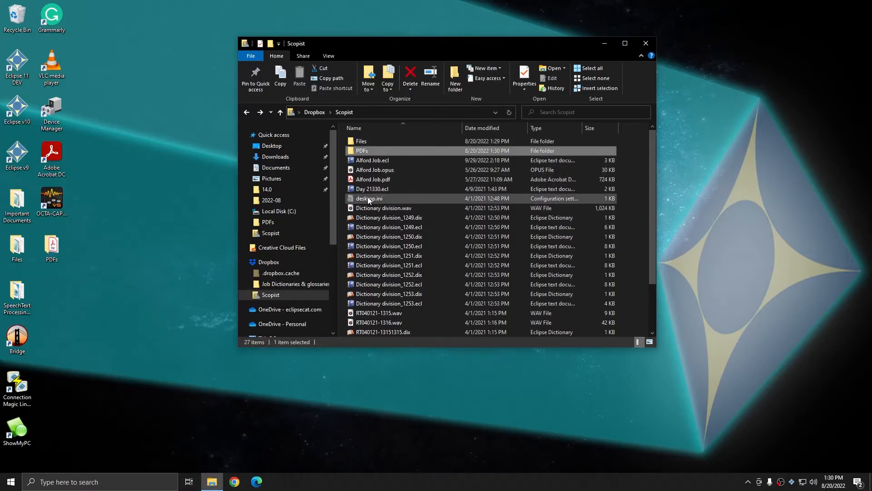